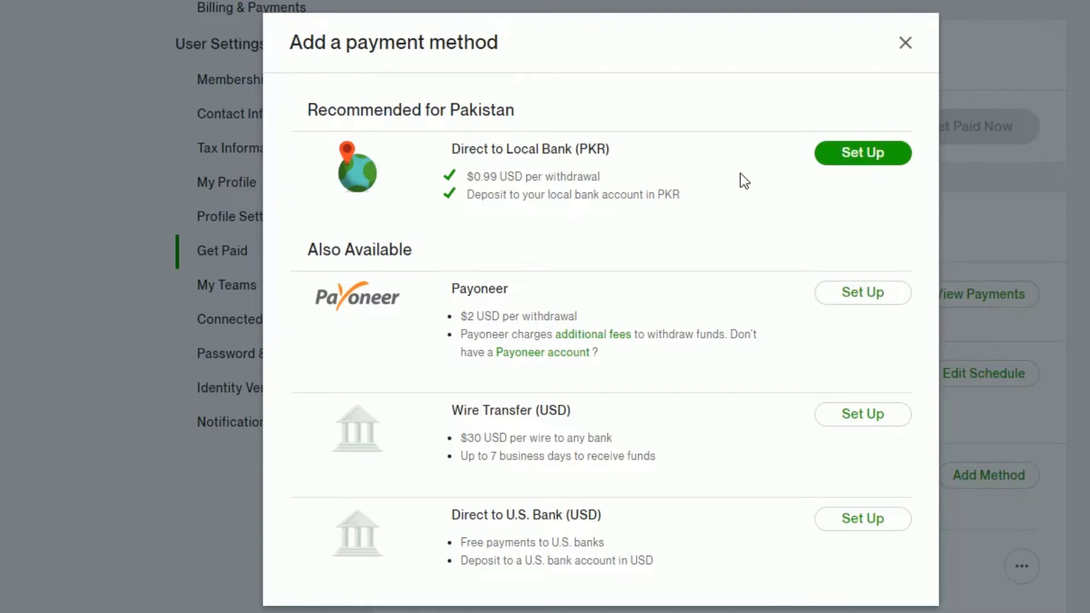
- Begin setting up the Direct to Local Bank (PKR) payment method on Get Paid
{"action": "left_click", "coordinate": [882, 155]}
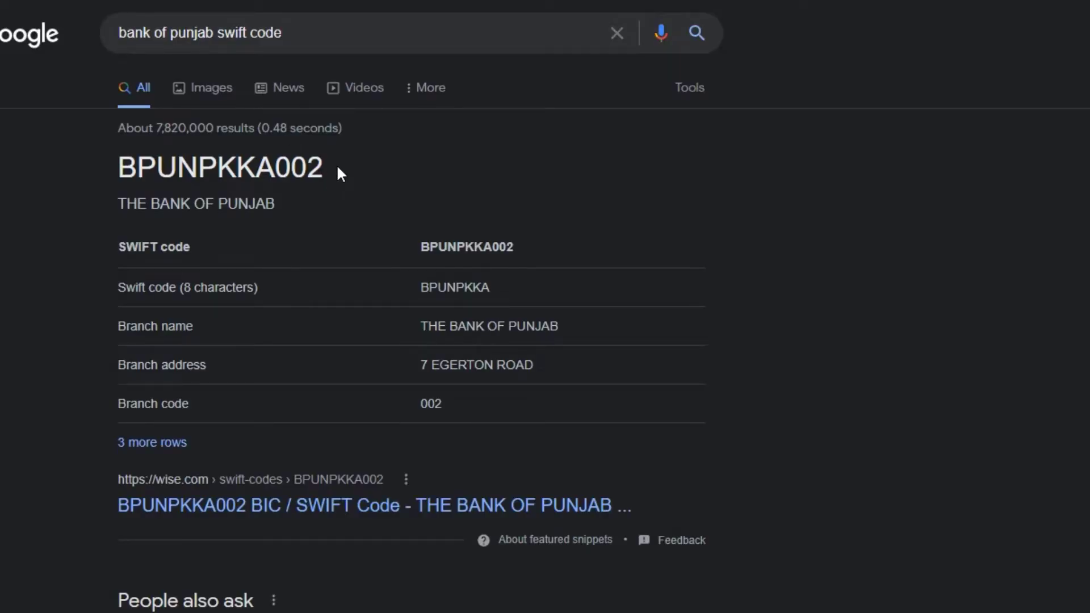
- Select the Bank of Punjab SWIFT code BPUNPKKA002 in the Google results to copy it
{"action": "left_click_drag", "start_coordinate": [336, 169], "coordinate": [117, 170]}
{"action": "key", "text": "ctrl+c"}
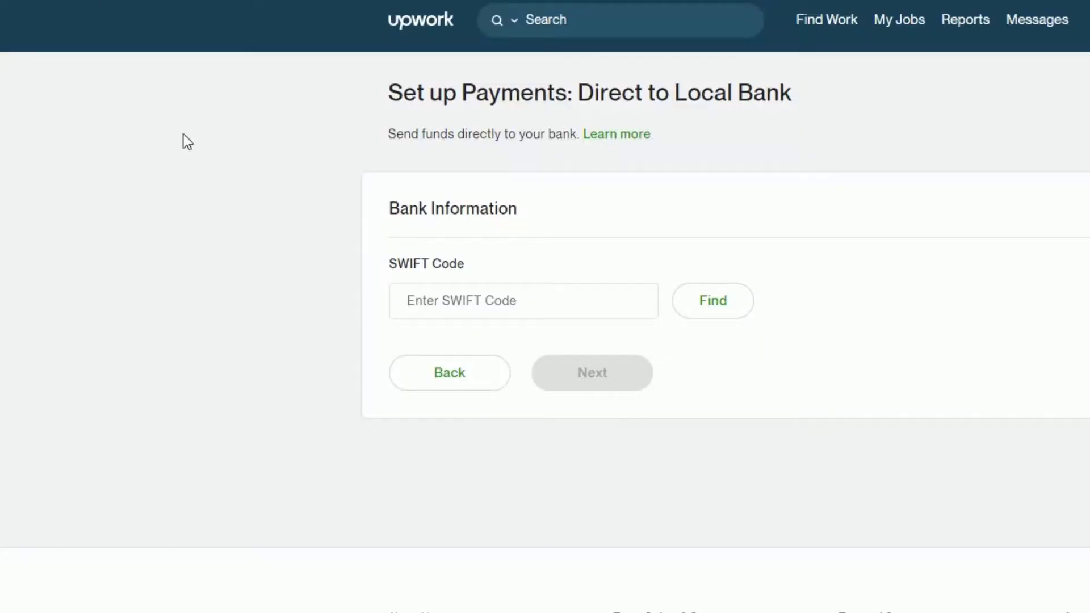
- Paste SWIFT code BPUNPKKA002 to find The Bank of Punjab, then move to the IBAN field
{"action": "left_click", "coordinate": [414, 301]}
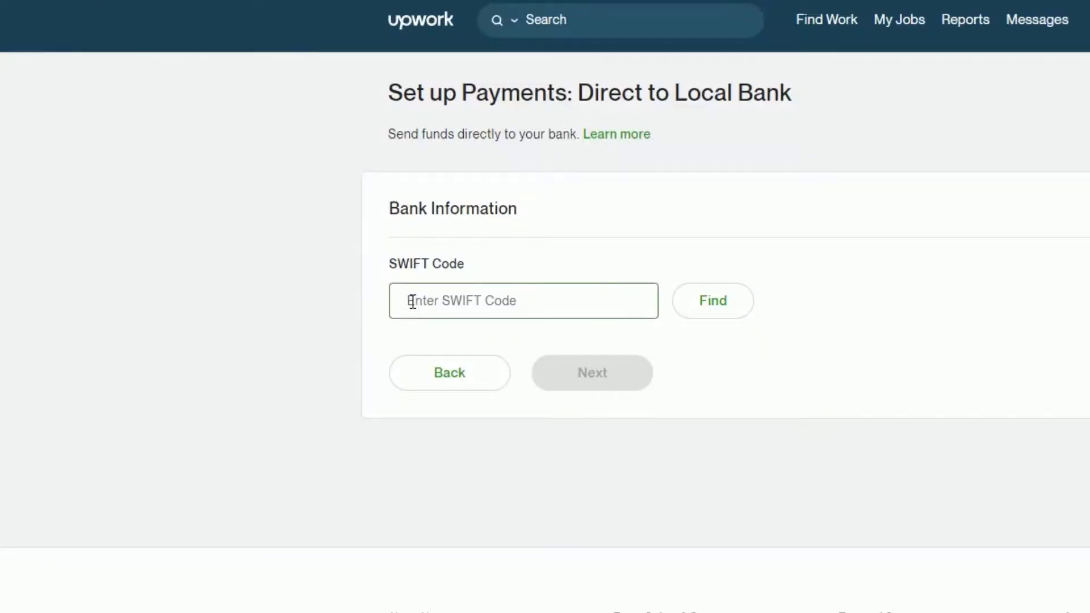
{"action": "key", "text": "ctrl+v"}
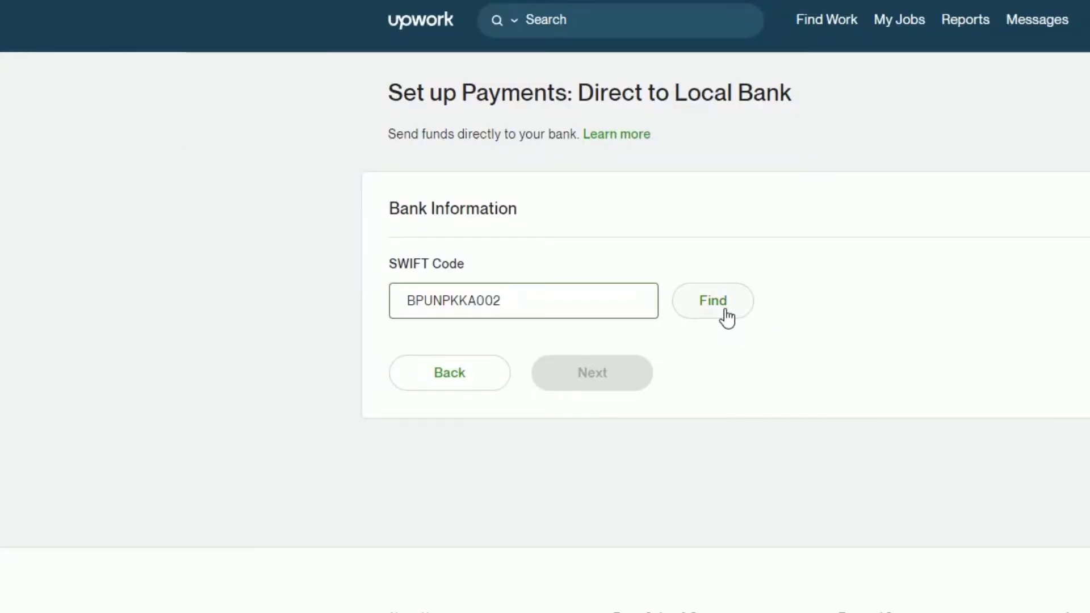
{"action": "left_click", "coordinate": [726, 312]}
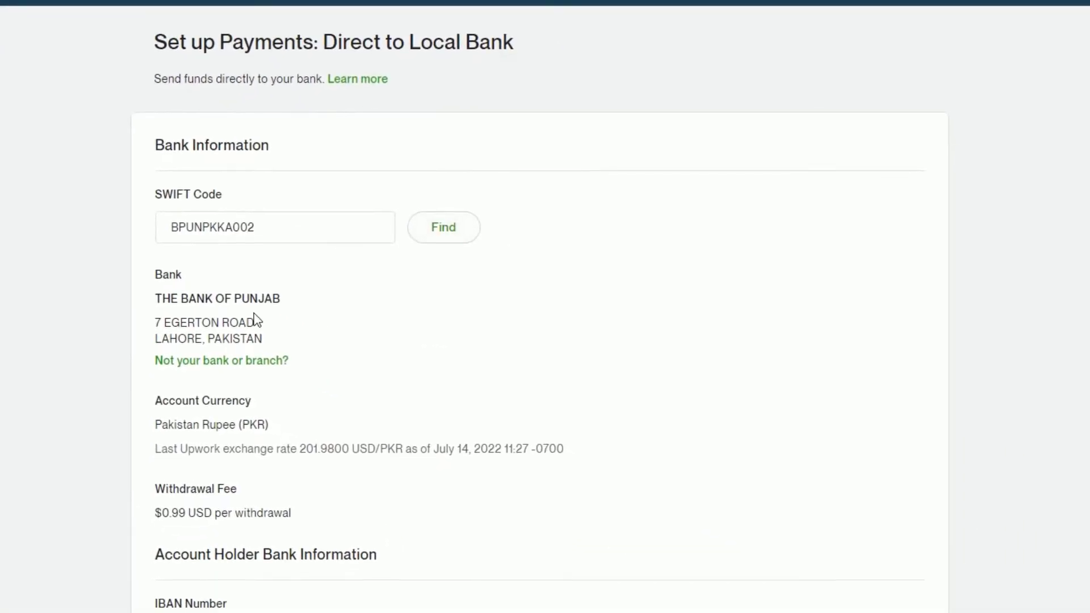
{"action": "scroll", "coordinate": [256, 320], "scroll_direction": "down", "scroll_amount": 7}
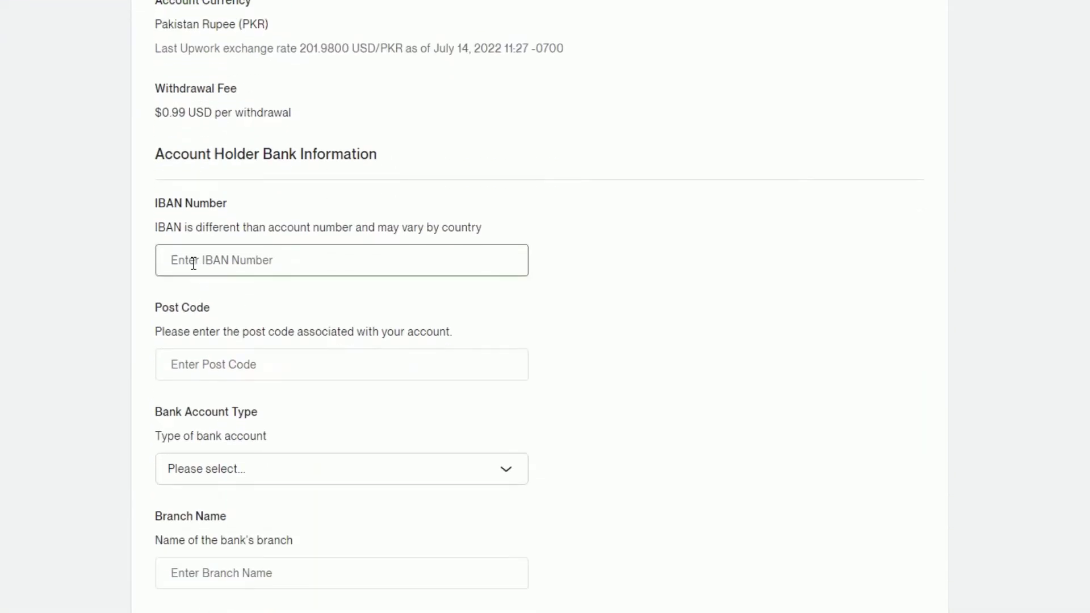
{"action": "left_click", "coordinate": [193, 263]}
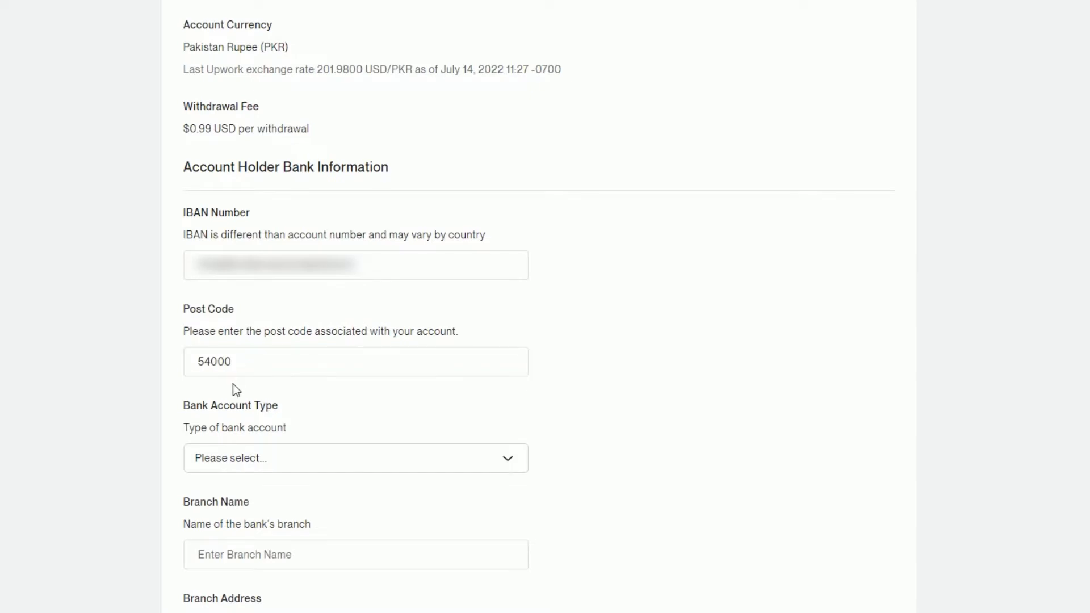
- Finish the post code, set the bank account type to Personal, and enter the branch address
{"action": "left_click", "coordinate": [223, 419]}
{"action": "scroll", "coordinate": [222, 426], "scroll_direction": "down", "scroll_amount": 1}
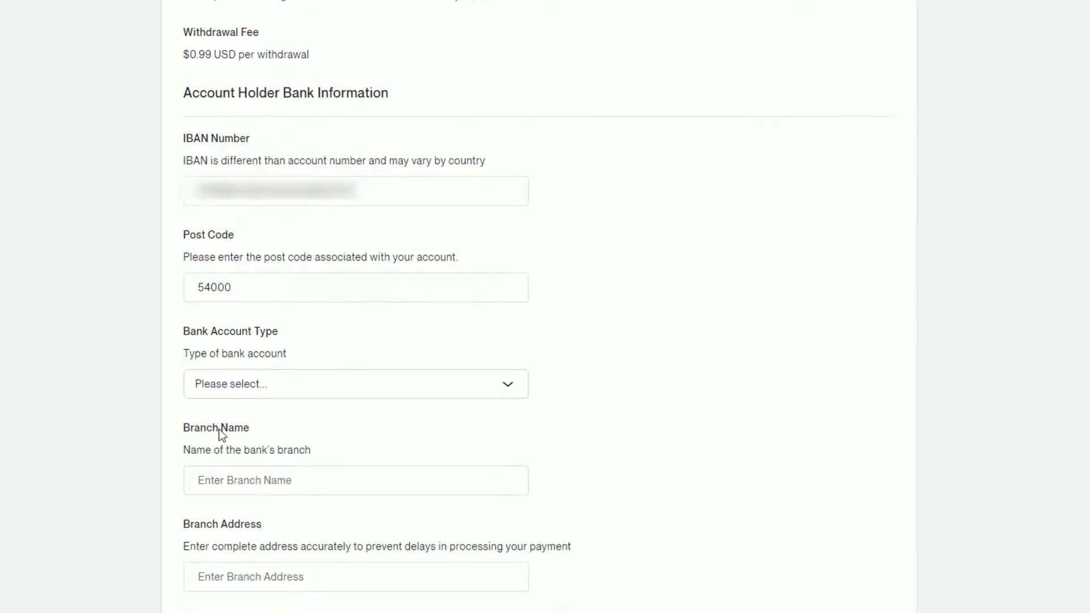
{"action": "left_click", "coordinate": [234, 391]}
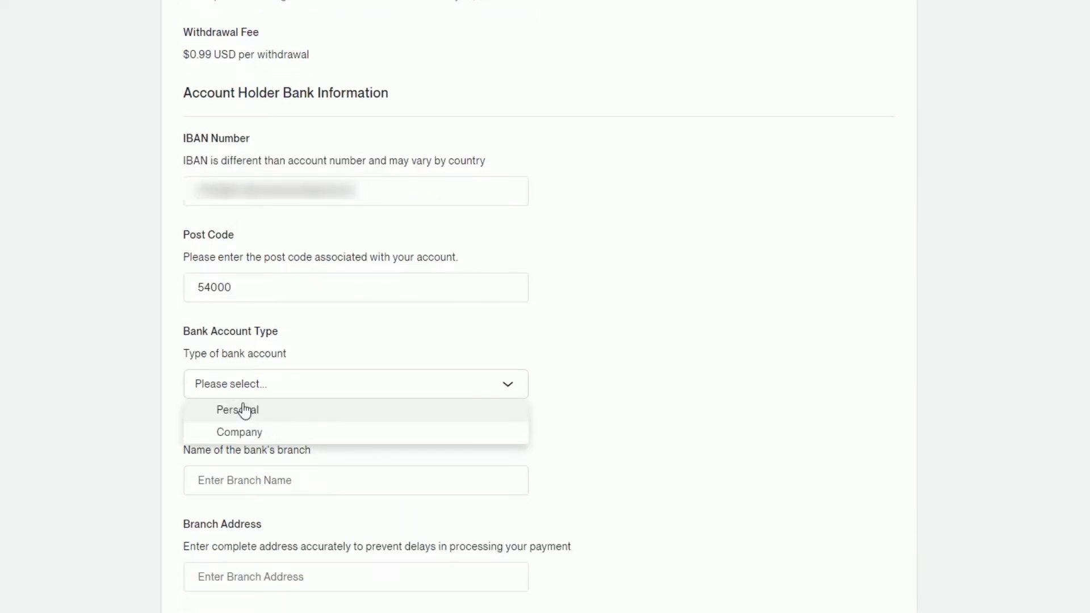
{"action": "left_click", "coordinate": [244, 409]}
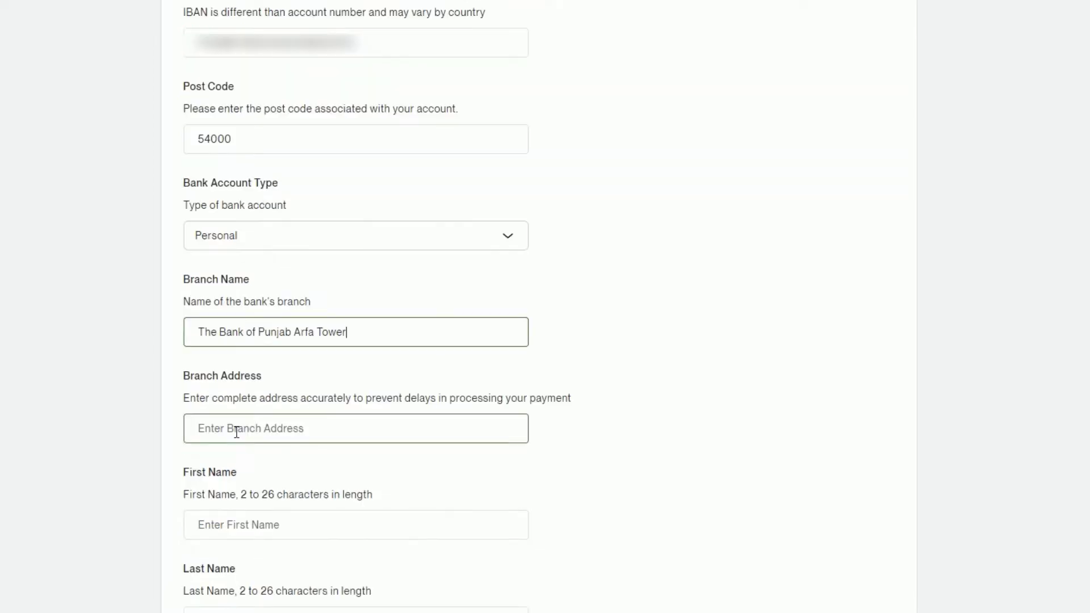
{"action": "left_click", "coordinate": [237, 431]}
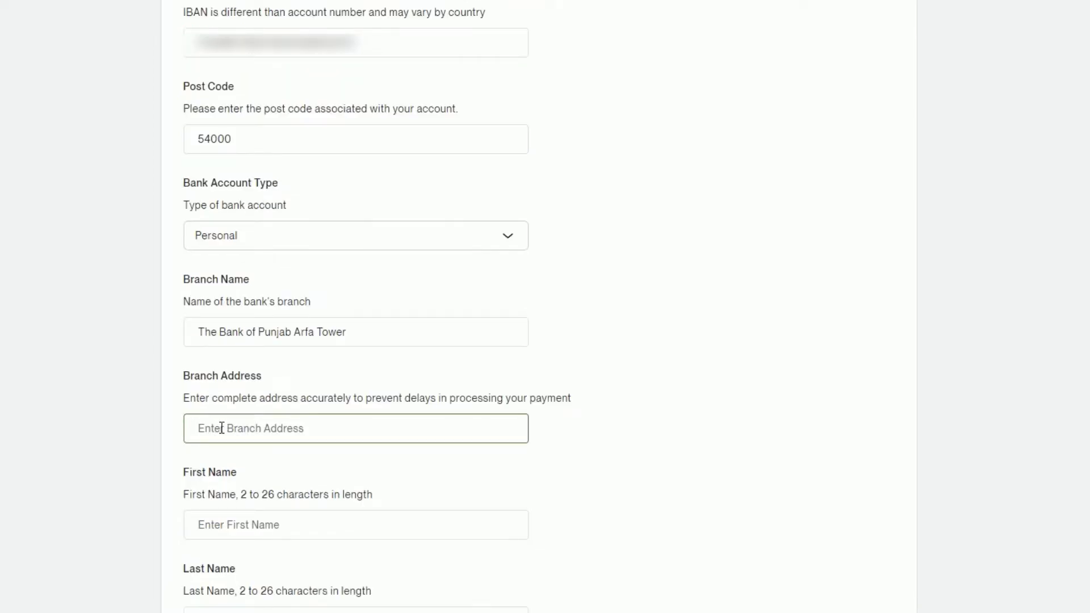
- Enter the account holder's first and last names
{"action": "left_click", "coordinate": [228, 234]}
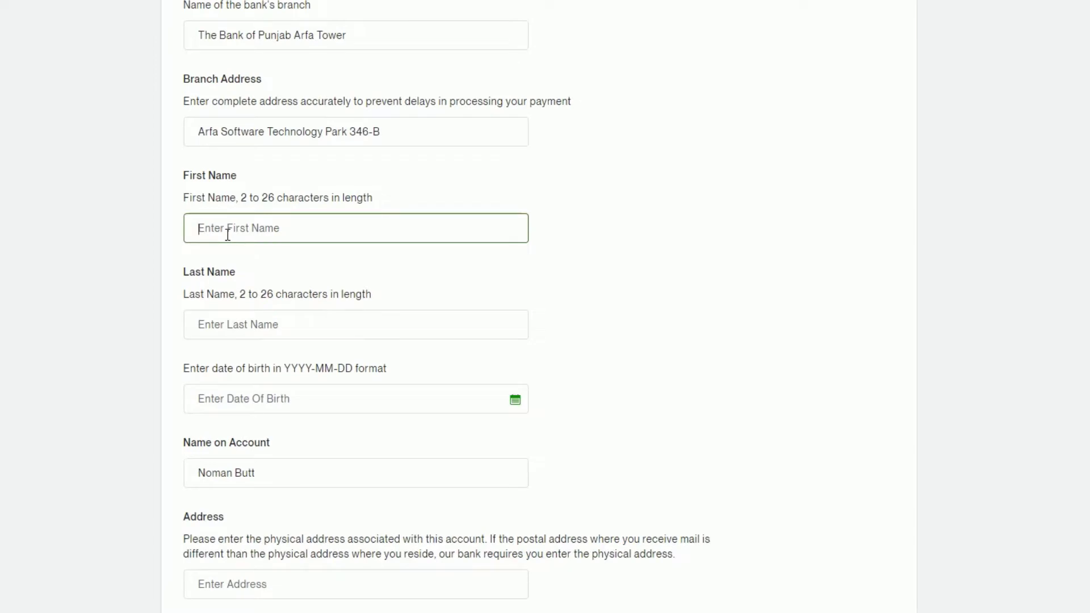
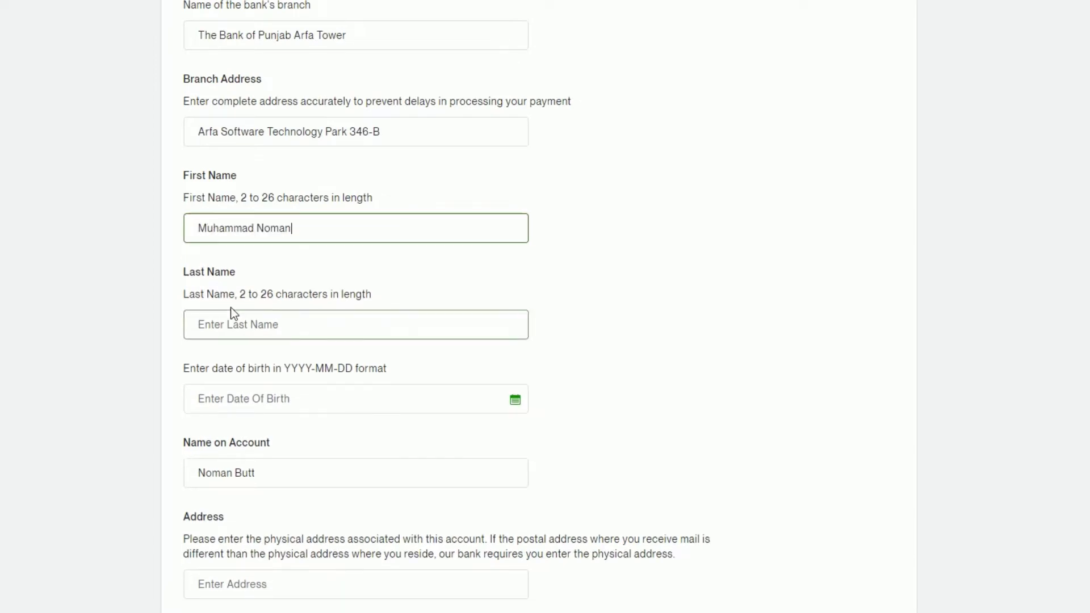
{"action": "left_click", "coordinate": [233, 332]}
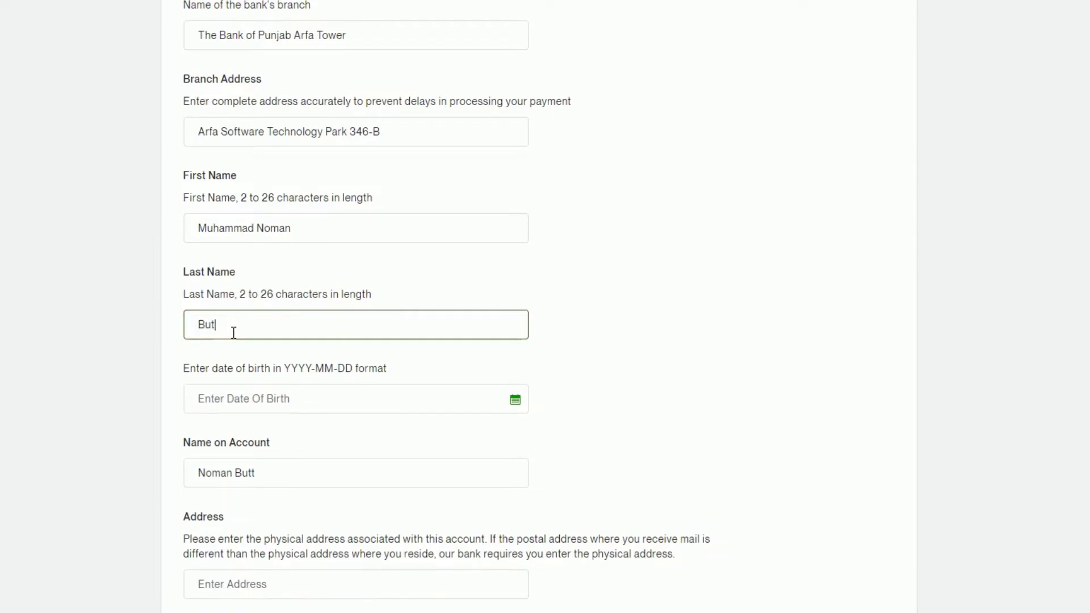
{"action": "scroll", "coordinate": [533, 248], "scroll_direction": "down", "scroll_amount": 3}
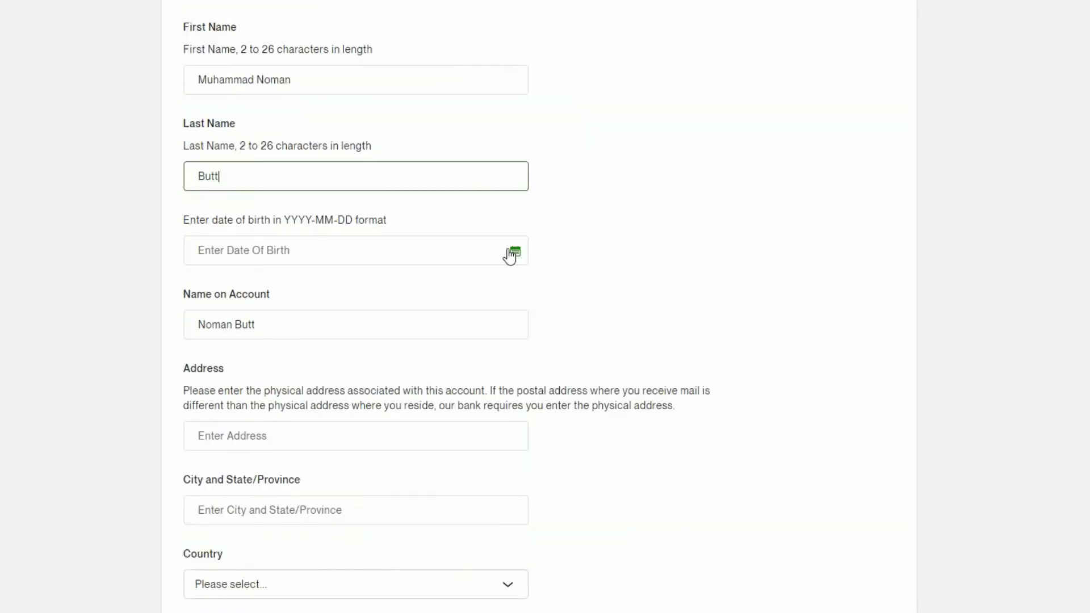
- Pick the date of birth, edit Name on Account, and autofill address, city Lahore and phone
{"action": "left_click", "coordinate": [516, 255]}
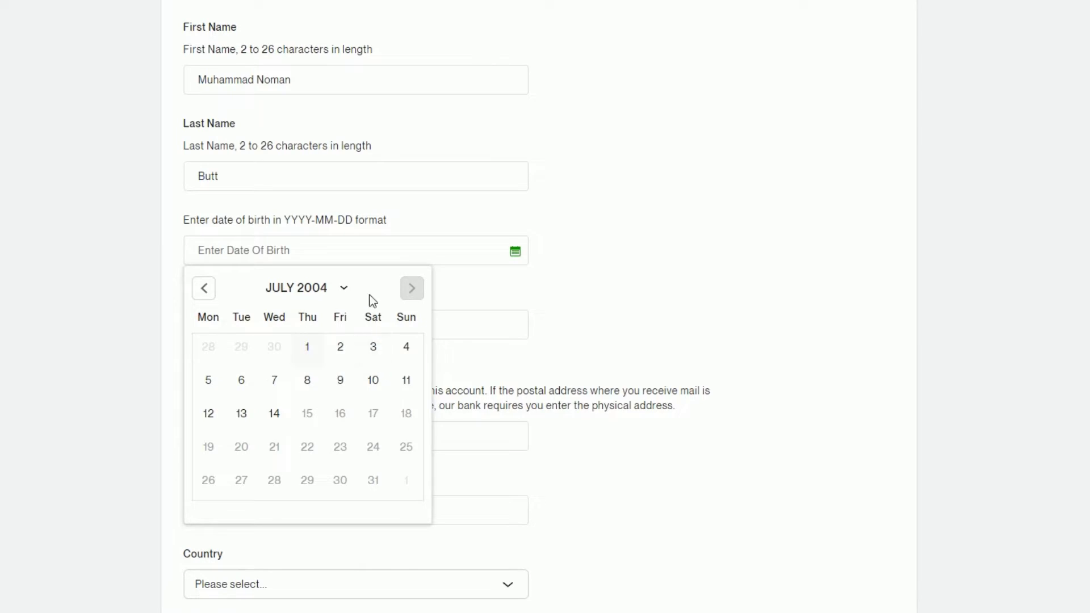
{"action": "left_click", "coordinate": [344, 289]}
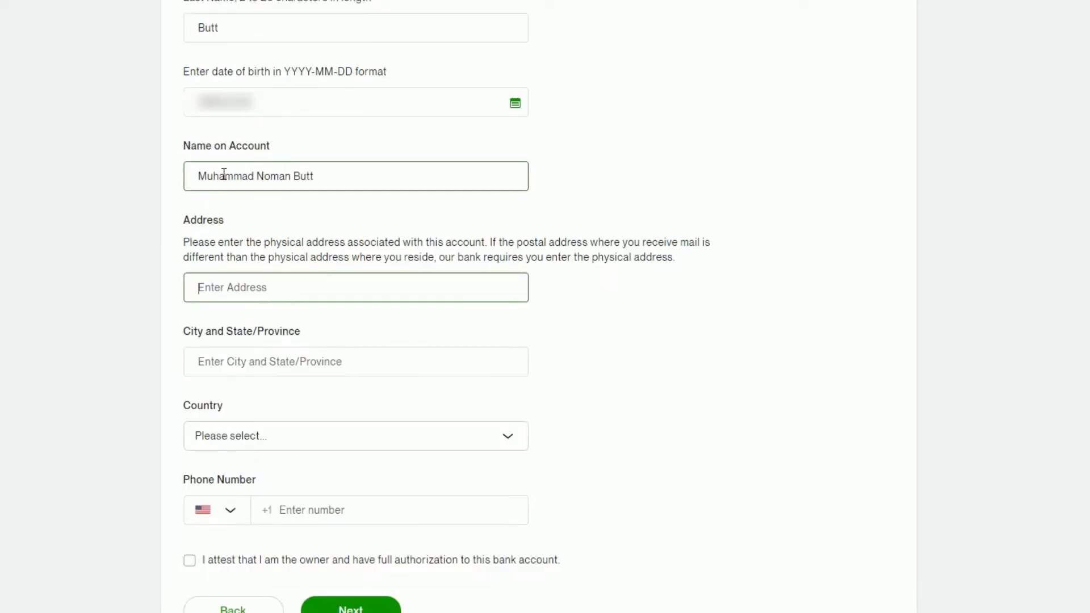
{"action": "left_click", "coordinate": [264, 177]}
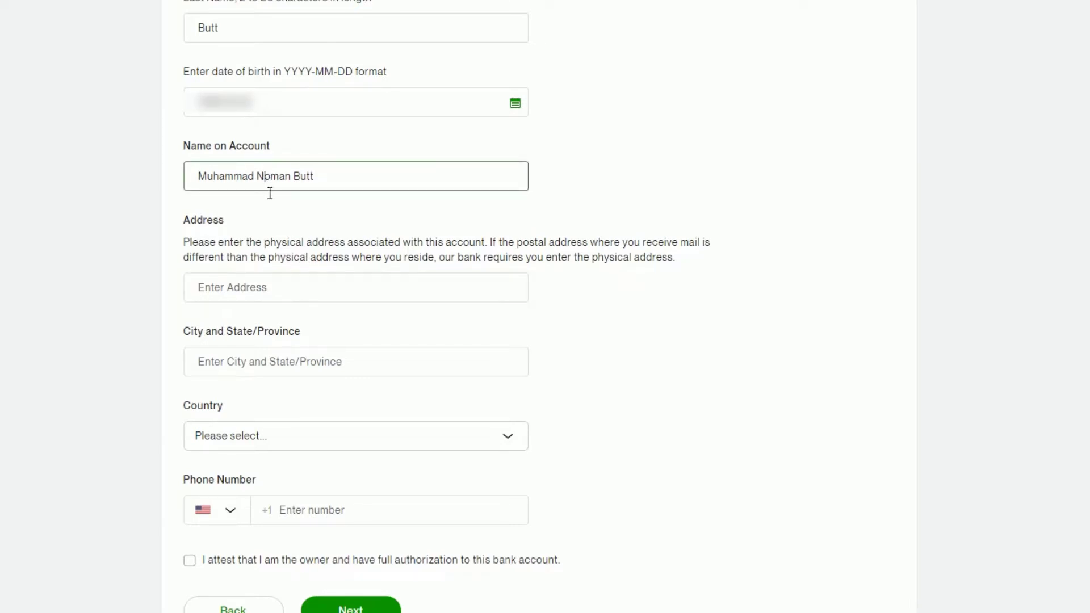
{"action": "left_click", "coordinate": [208, 286]}
{"action": "left_click", "coordinate": [188, 242]}
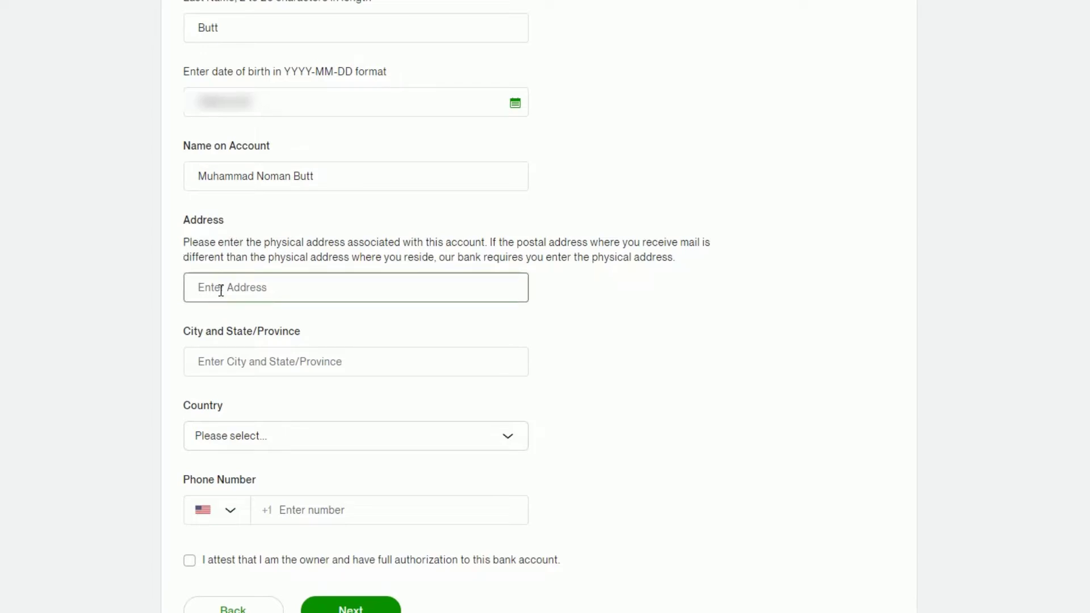
{"action": "left_click", "coordinate": [221, 290]}
{"action": "left_click", "coordinate": [301, 323]}
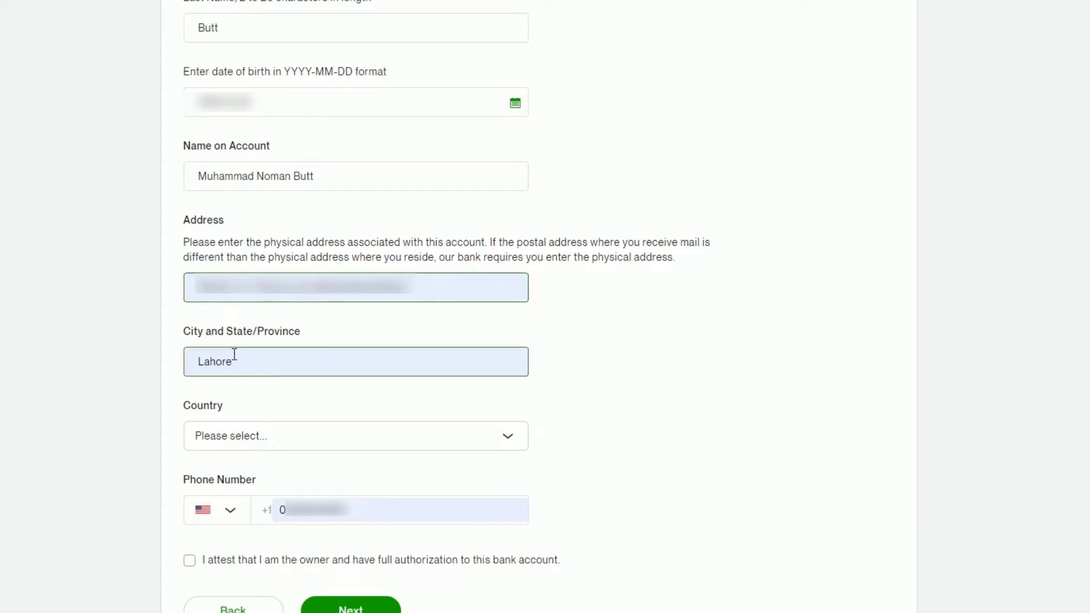
- Set the country to Pakistan, use the +92 phone code, and tick the ownership attestation
{"action": "left_click", "coordinate": [227, 433]}
{"action": "type", "text": "pak"}
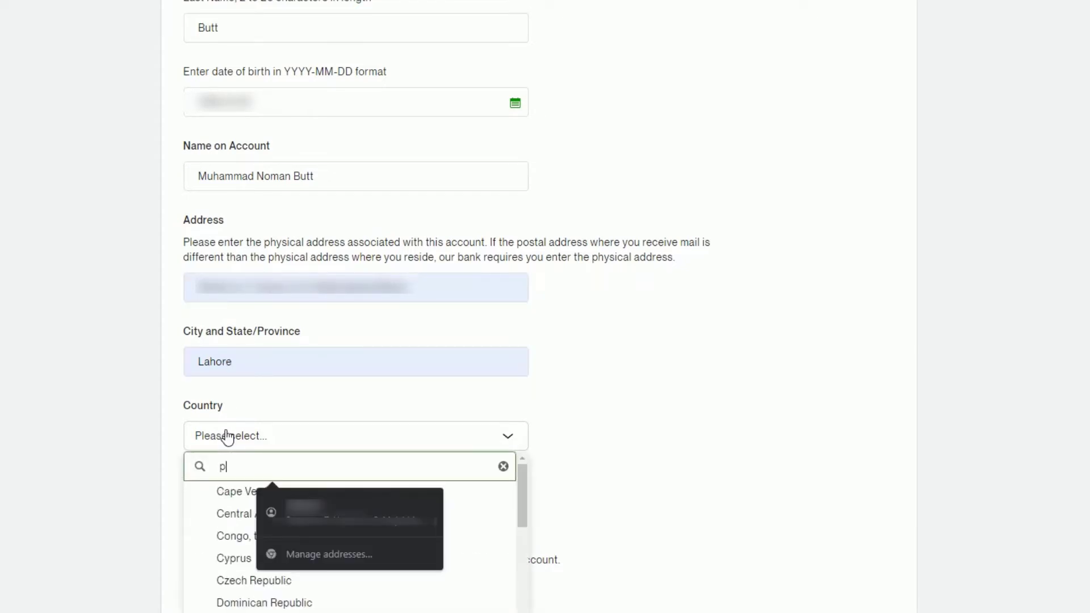
{"action": "key", "text": "Return"}
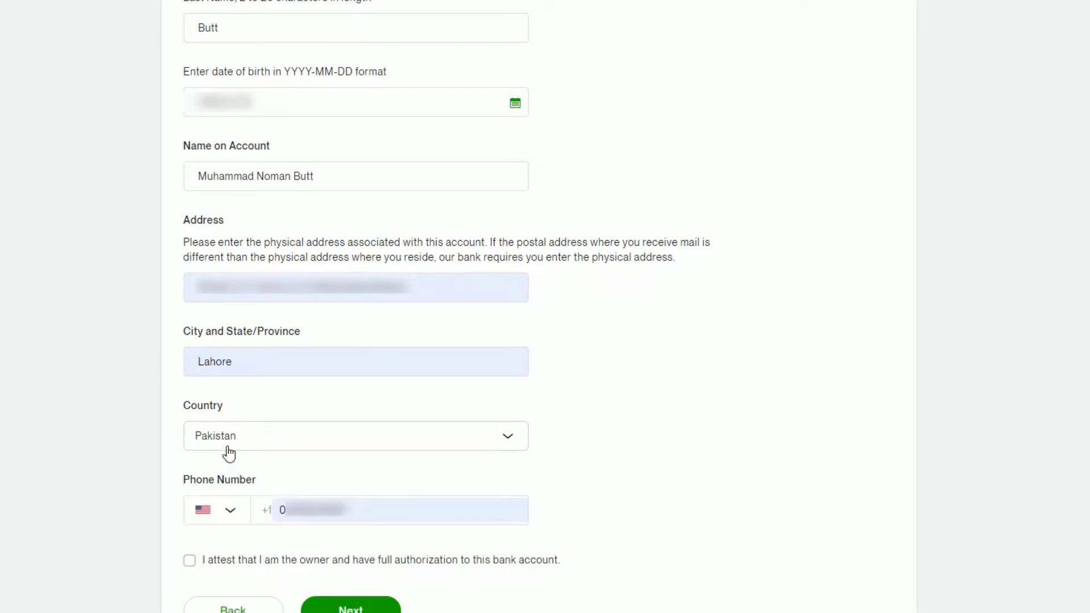
{"action": "left_click", "coordinate": [230, 511]}
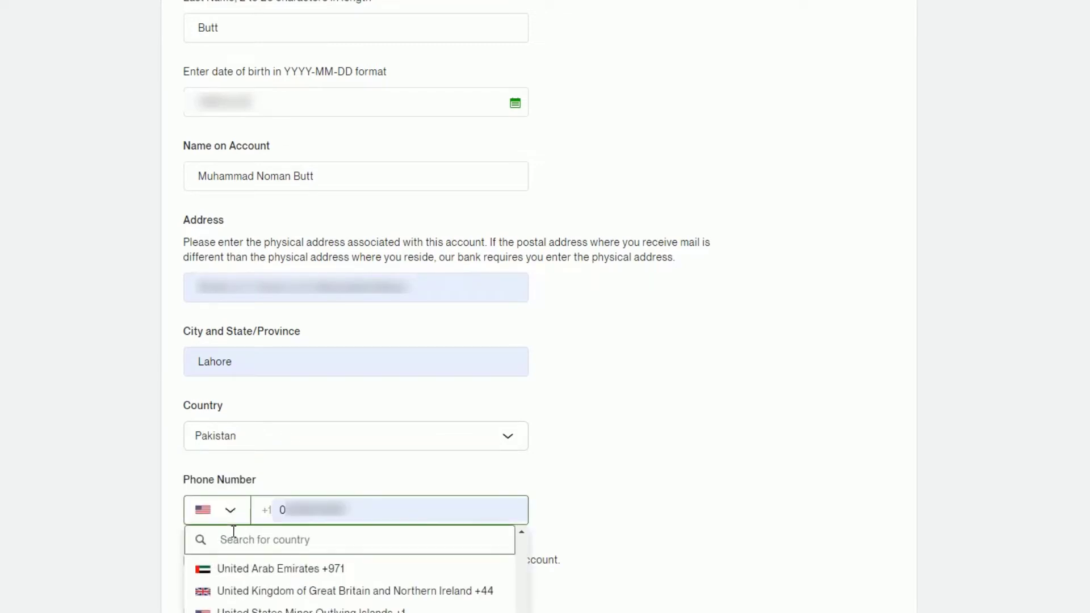
{"action": "type", "text": "pak"}
{"action": "left_click", "coordinate": [230, 563]}
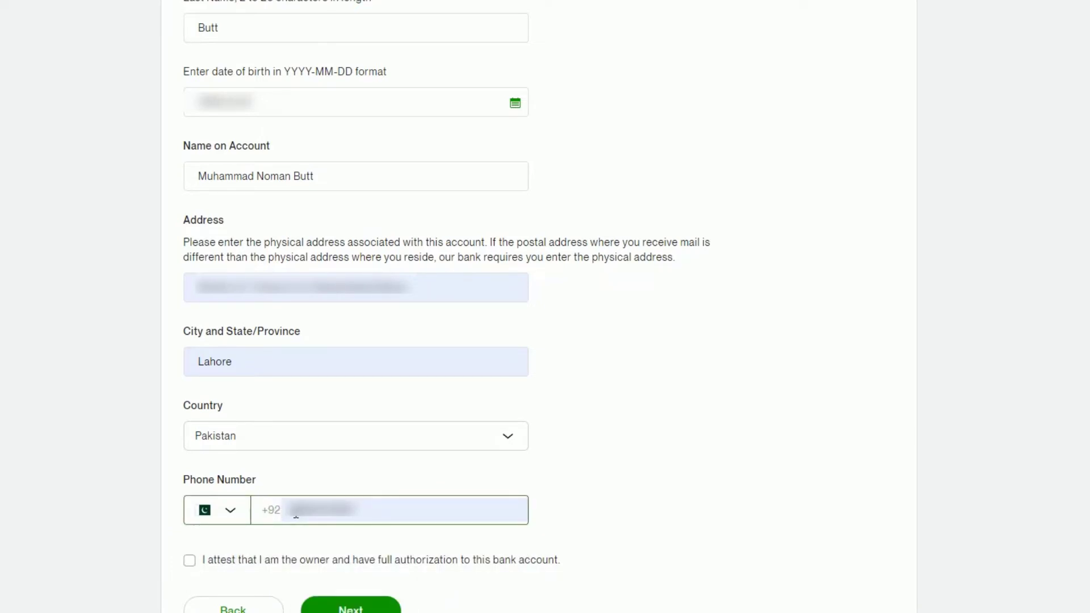
{"action": "left_click", "coordinate": [298, 514]}
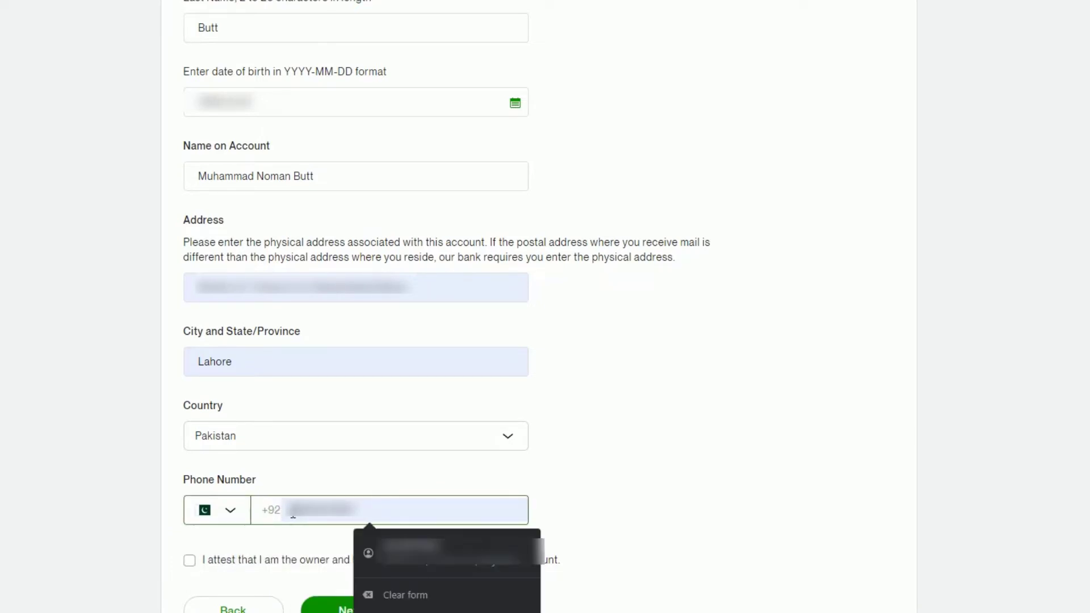
{"action": "left_click", "coordinate": [190, 561]}
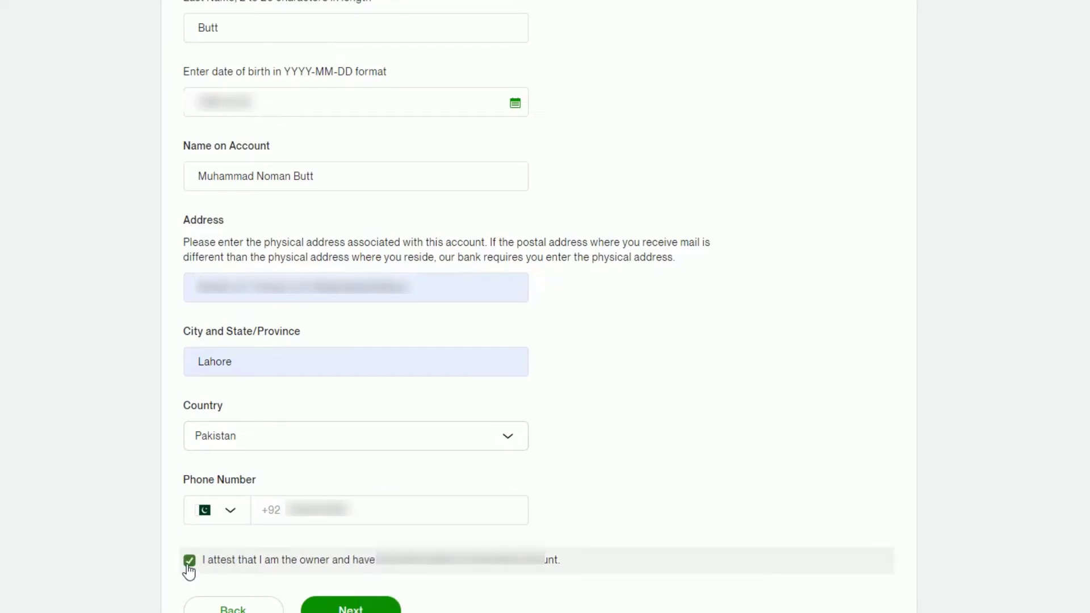
- Check the Bank of Punjab PKR details on the Review page and submit the method
{"action": "left_click", "coordinate": [352, 609]}
{"action": "scroll", "coordinate": [368, 554], "scroll_direction": "up", "scroll_amount": 1}
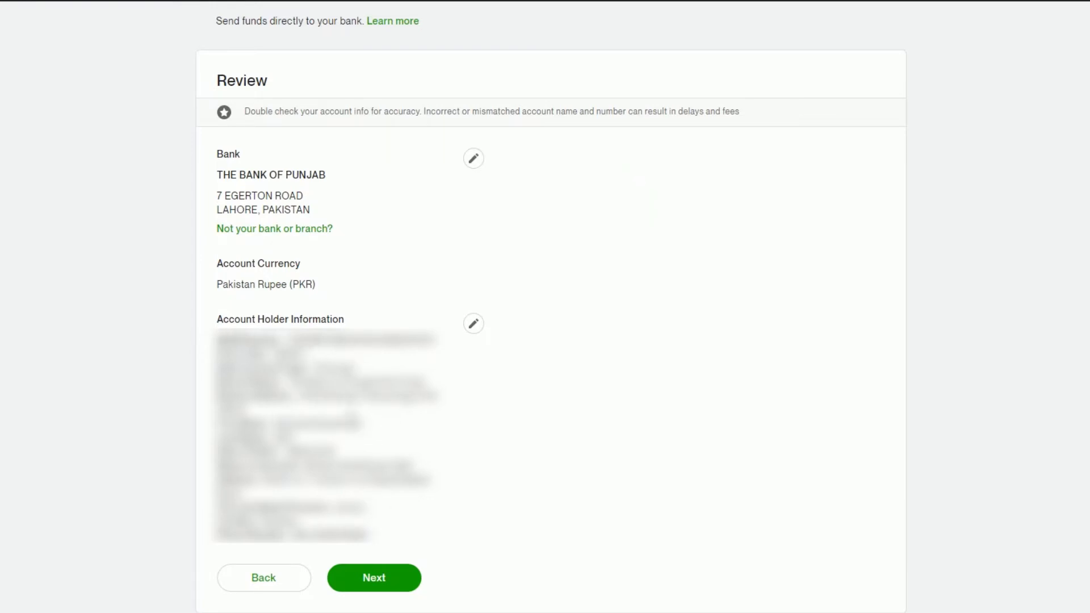
{"action": "left_click", "coordinate": [384, 578]}
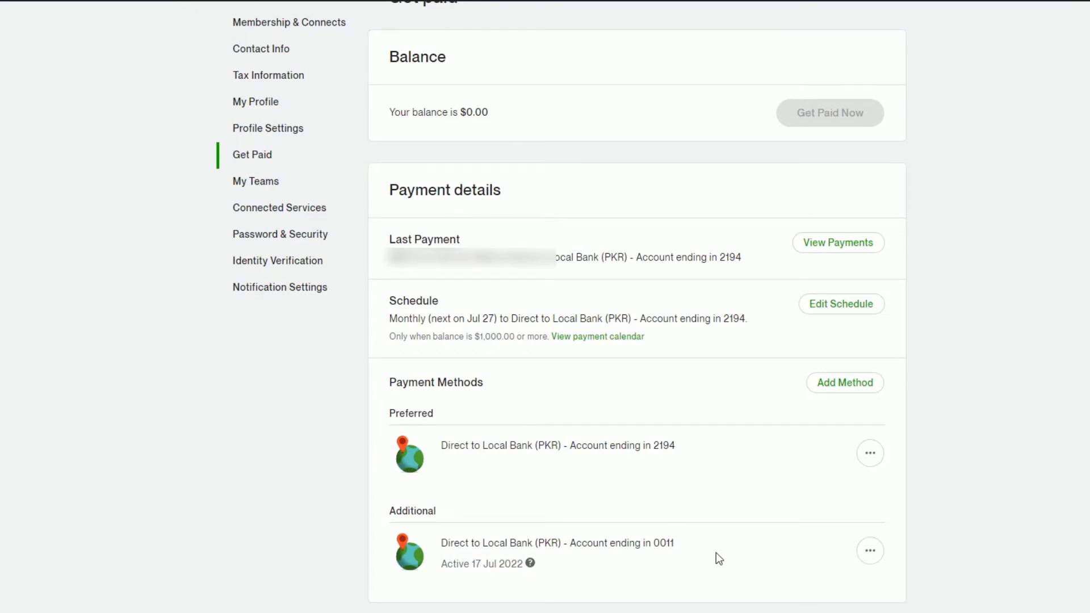
- Scroll up to the banner confirming The Bank of Punjab PKR account was added
{"action": "scroll", "coordinate": [716, 540], "scroll_direction": "up", "scroll_amount": 3}
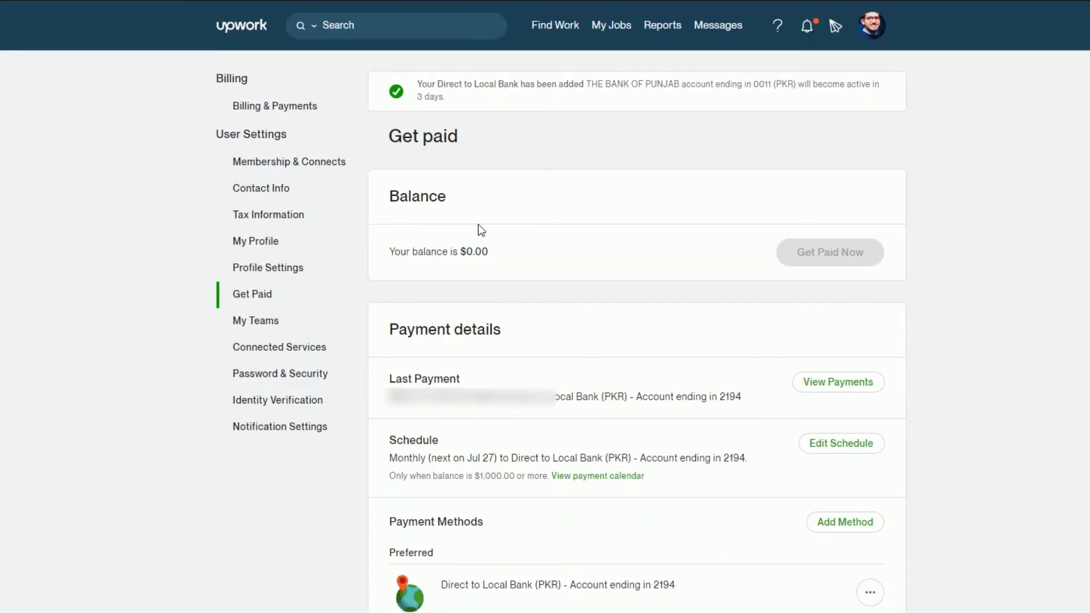